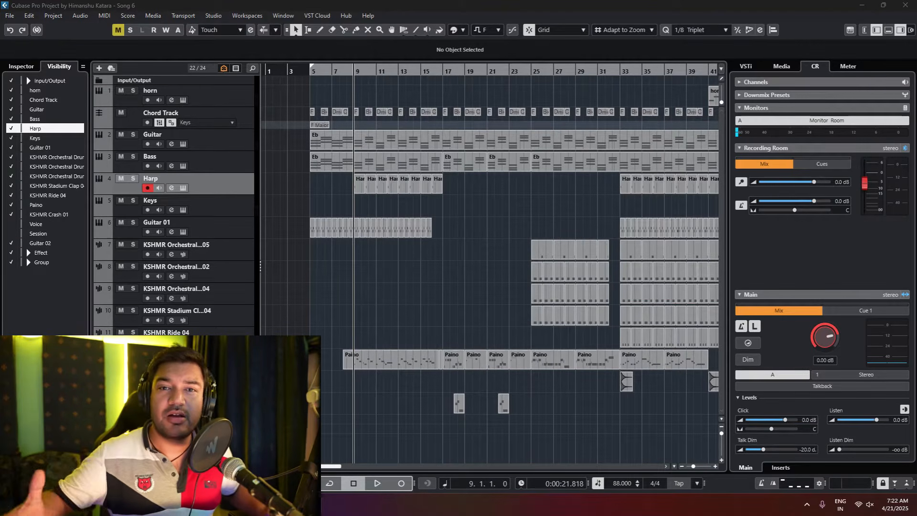
Step: Play the full arrangement while checking its tracks at different heights, hide the Control Room zone, and stop playback
key(space)
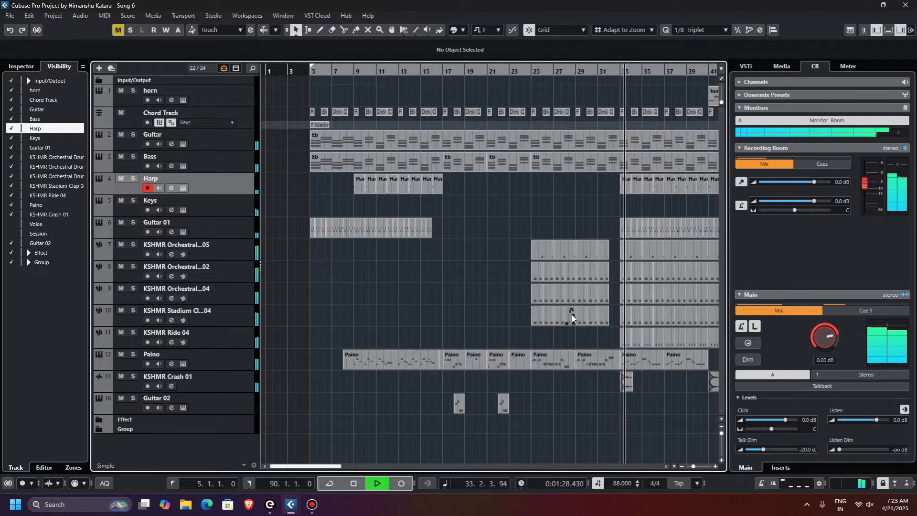
scroll(571, 318, right, 5)
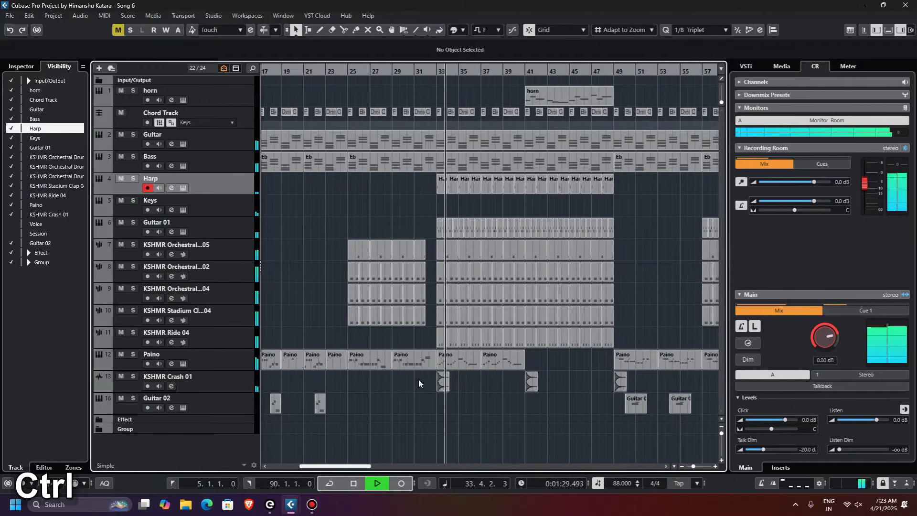
scroll(420, 379, up, 3)
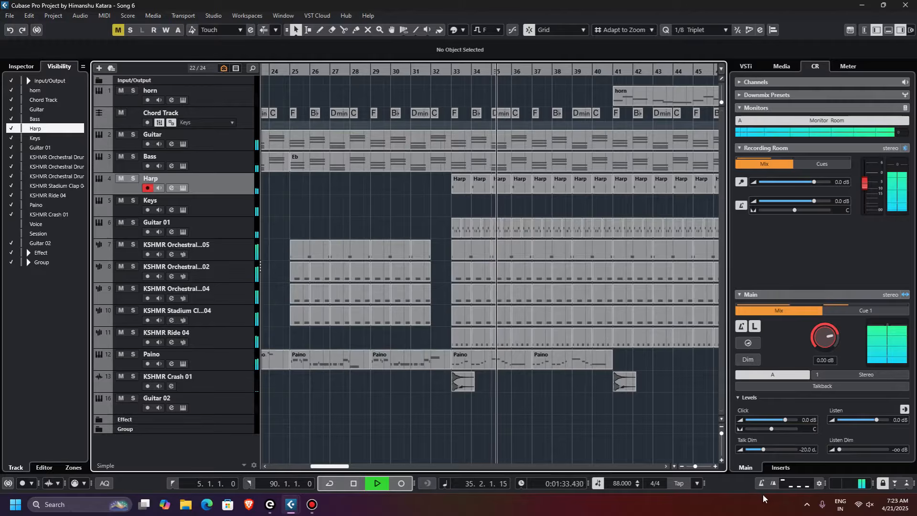
click(719, 436)
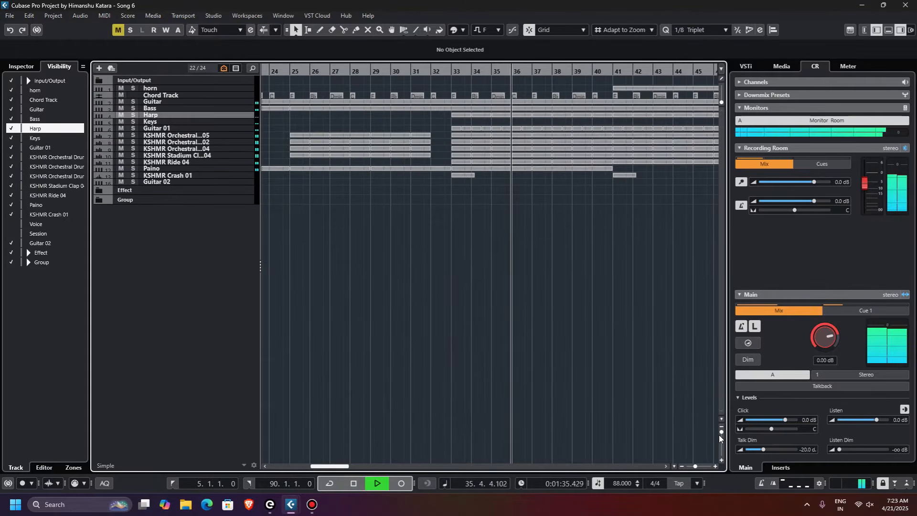
click(720, 436)
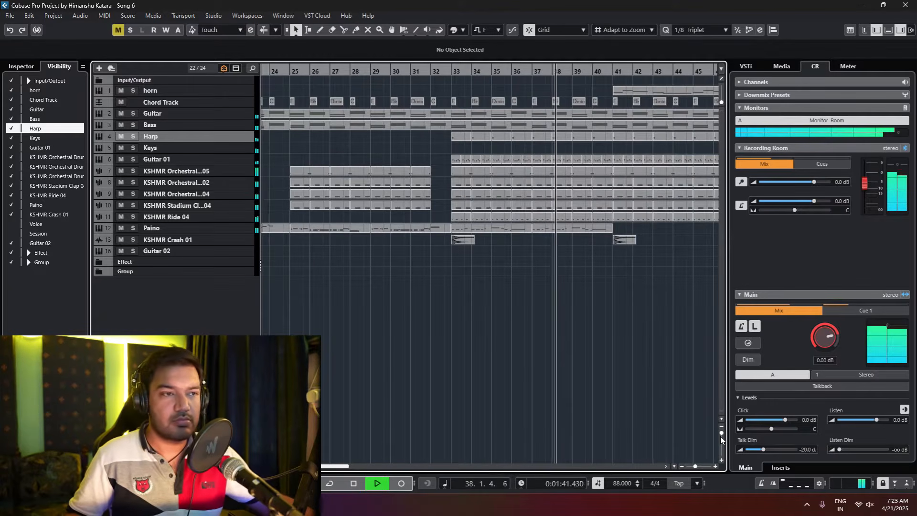
click(721, 436)
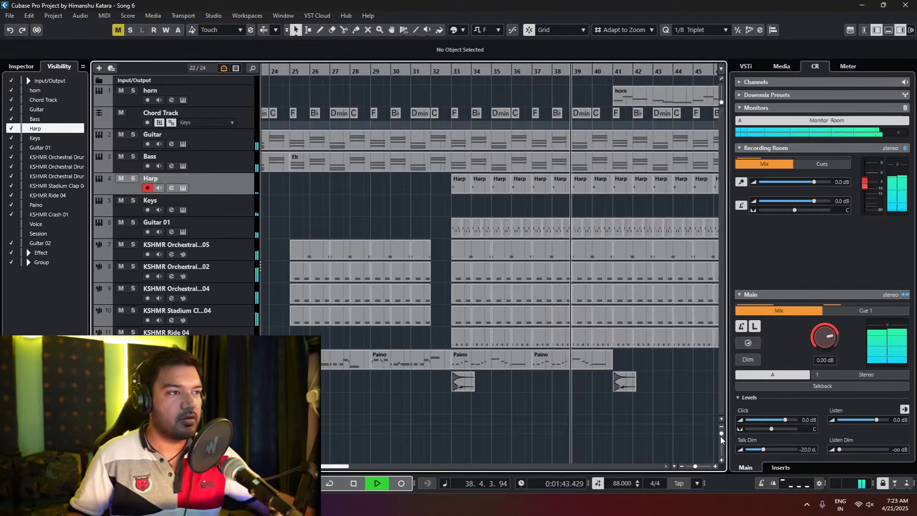
scroll(511, 392, down, 1)
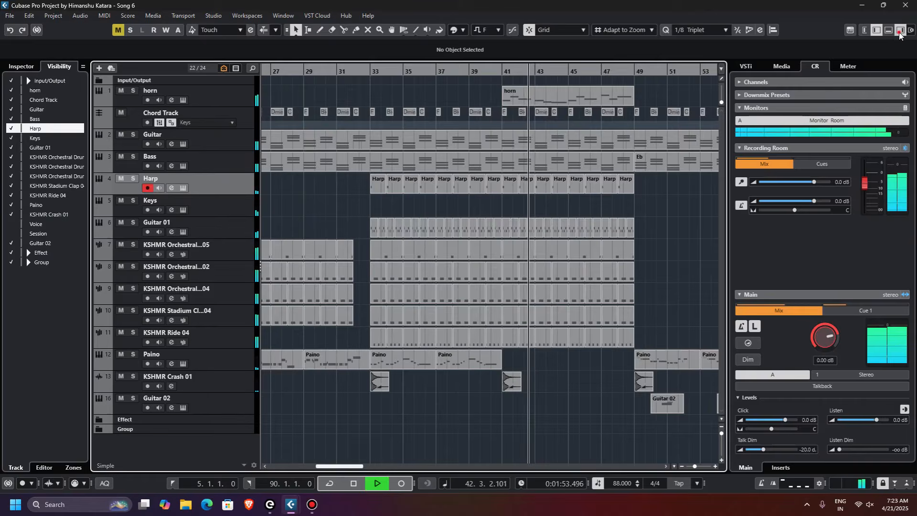
click(899, 32)
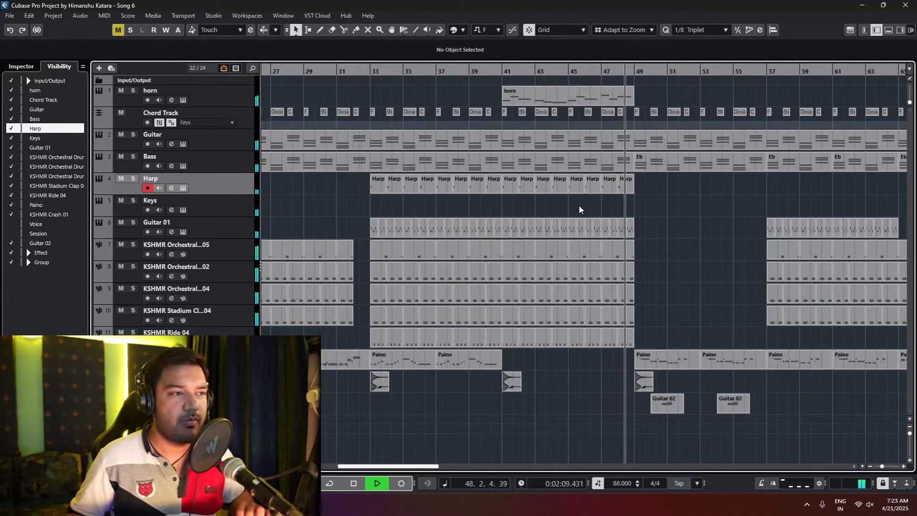
key(space)
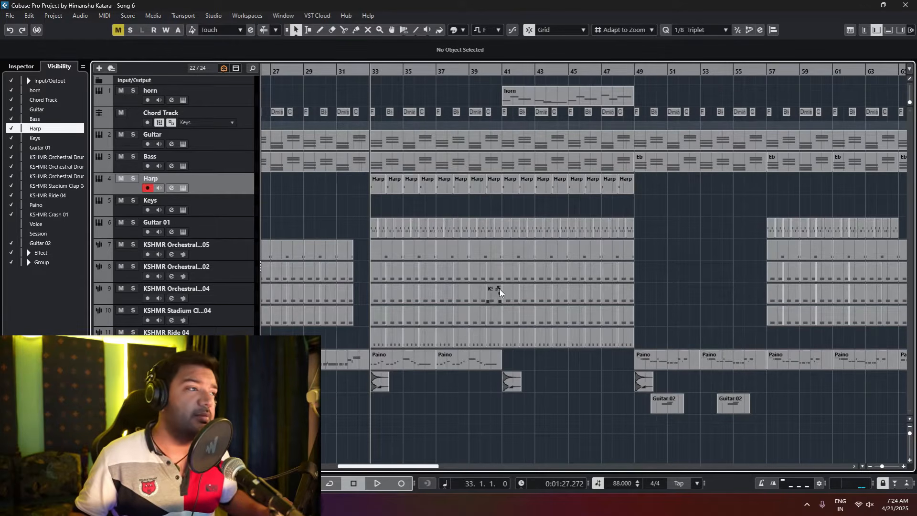
Step: Solo the Guitar track, open its Electric Sunburst Deluxe instrument, and place the Kontakt window clear of the track list
scroll(500, 288, down, 3)
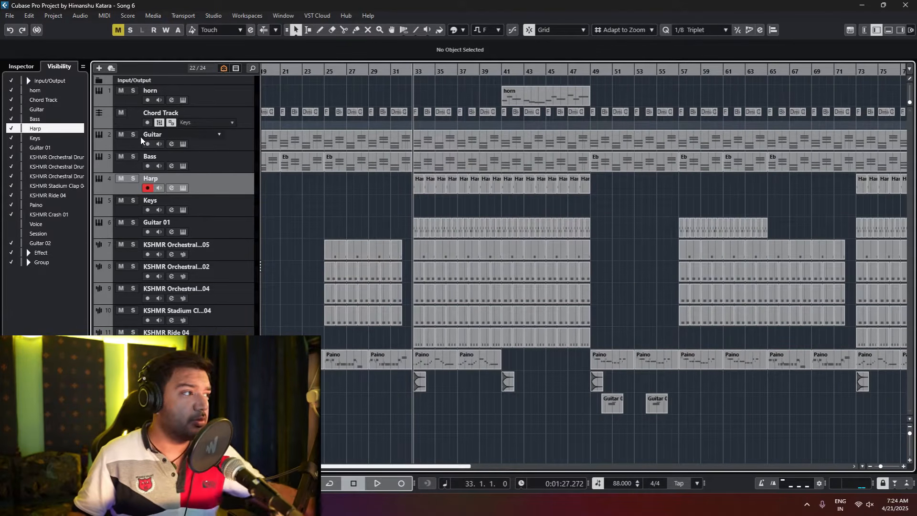
click(134, 134)
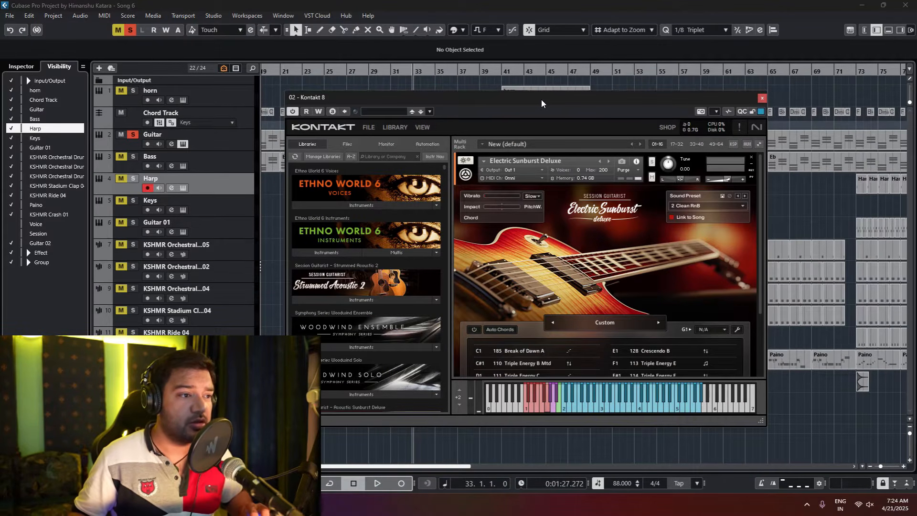
key(space)
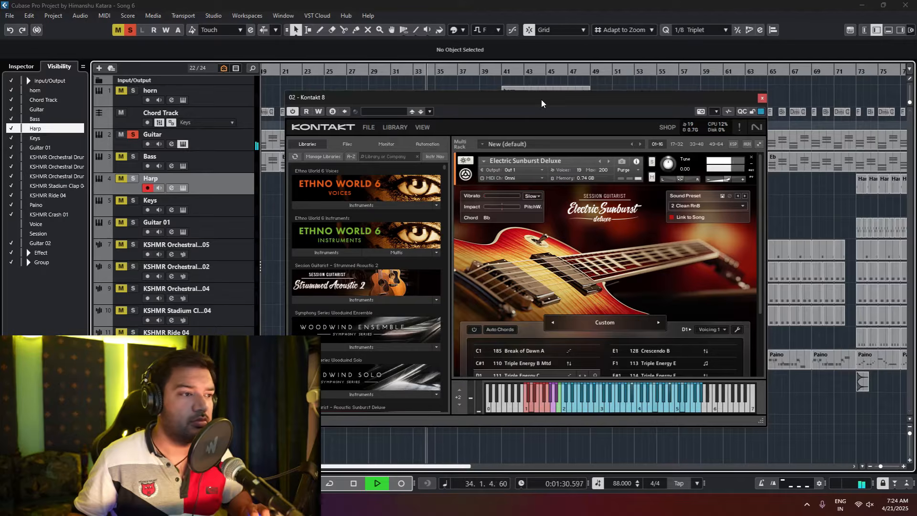
key(space)
drag(541, 103, 712, 130)
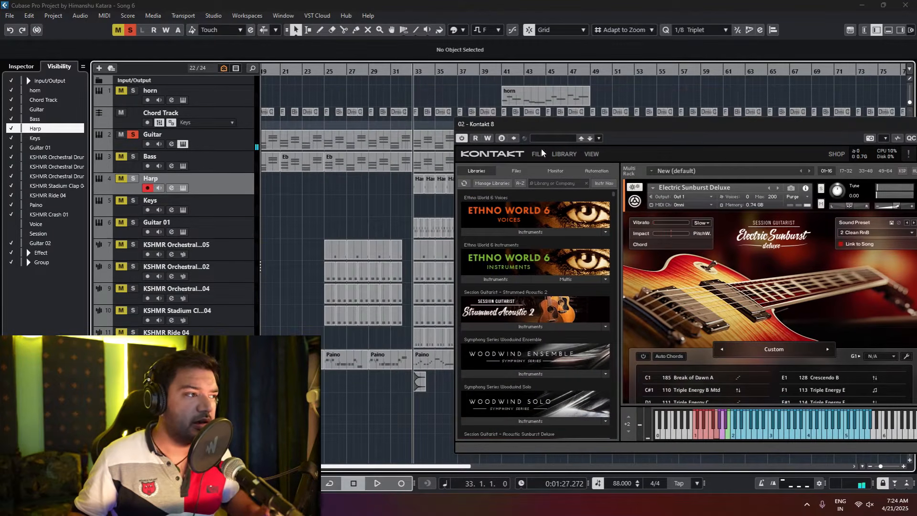
Step: Audition the soloed Guitar part from bar 25 and from bar 21, stopping playback when done
click(323, 73)
key(space)
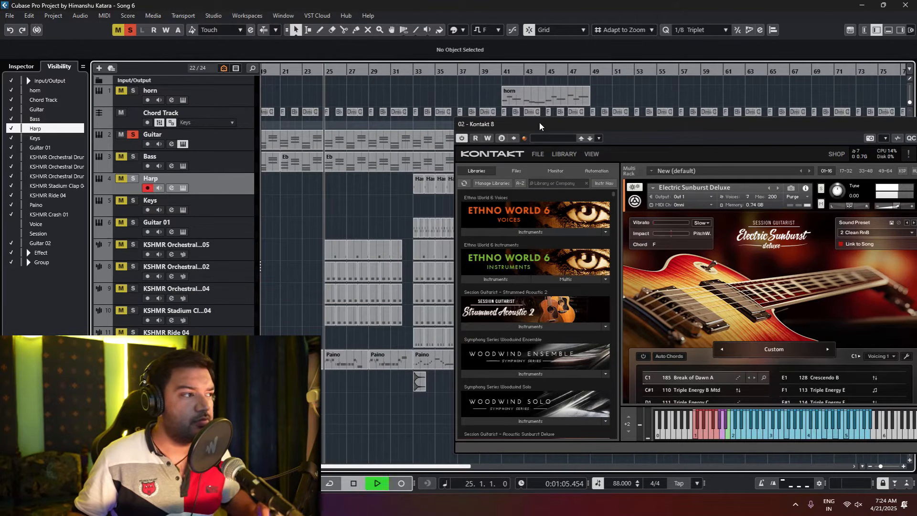
click(285, 71)
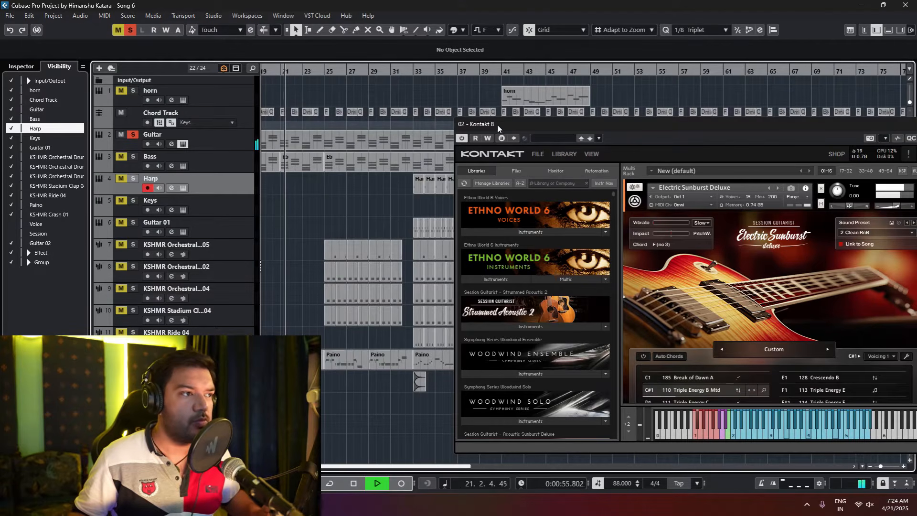
key(space)
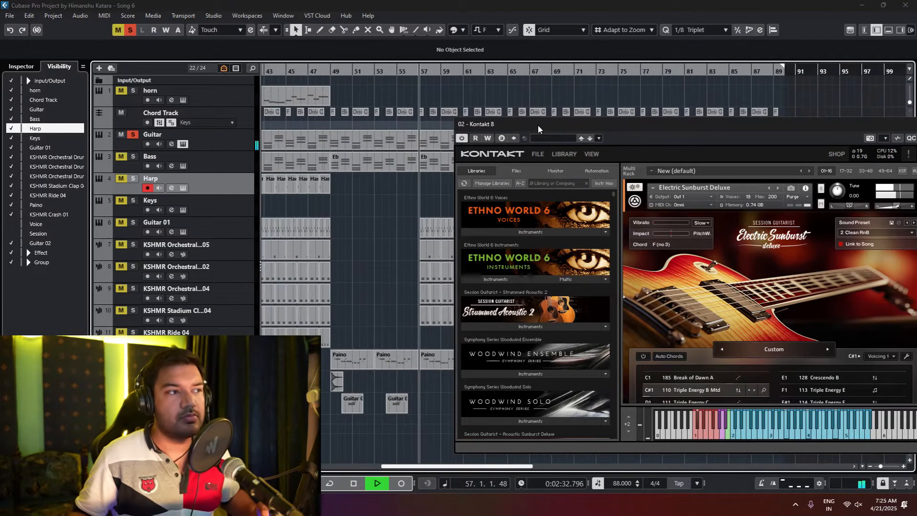
key(space)
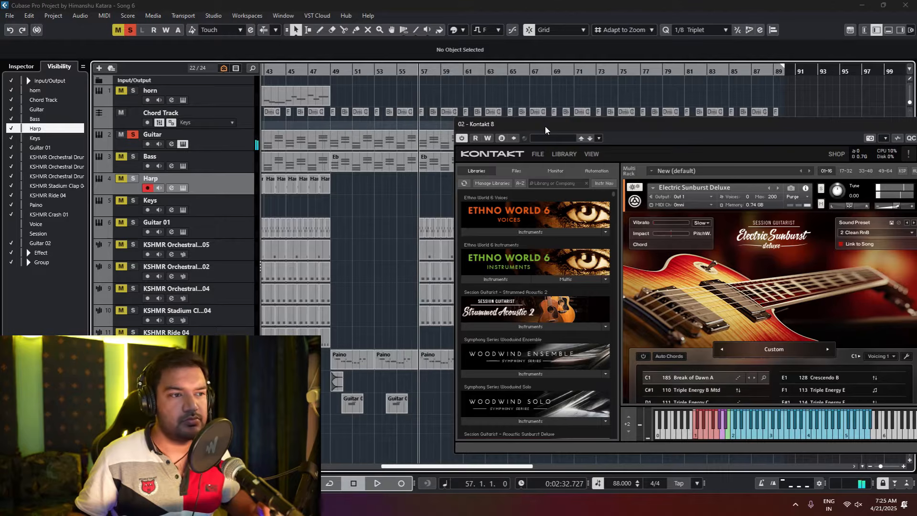
Step: Solo the Bass track with its Prime Bass instrument open and audition the part from bar 33
drag(554, 130, 462, 101)
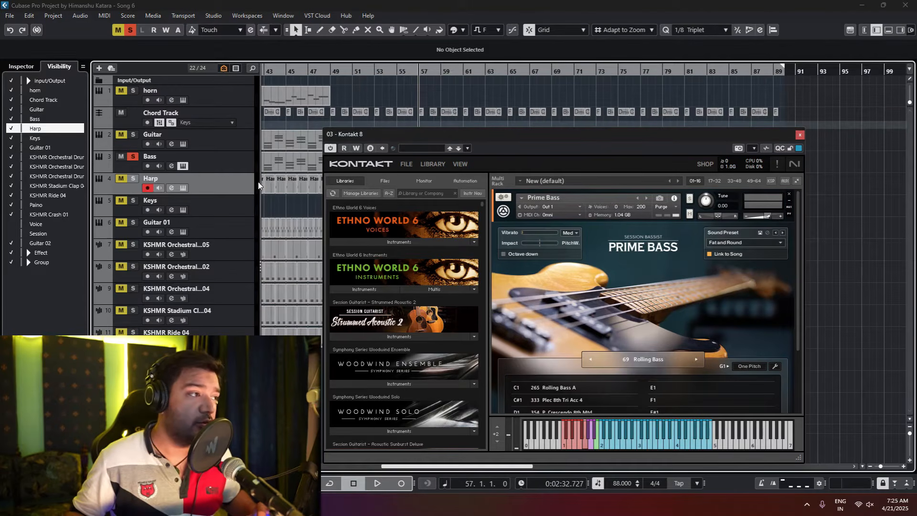
key(space)
drag(420, 134, 526, 107)
scroll(334, 186, left, 4)
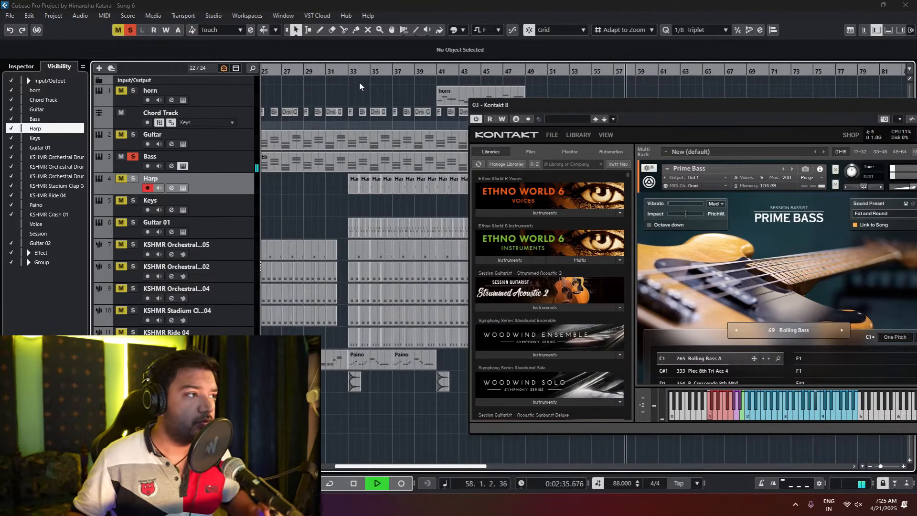
click(347, 72)
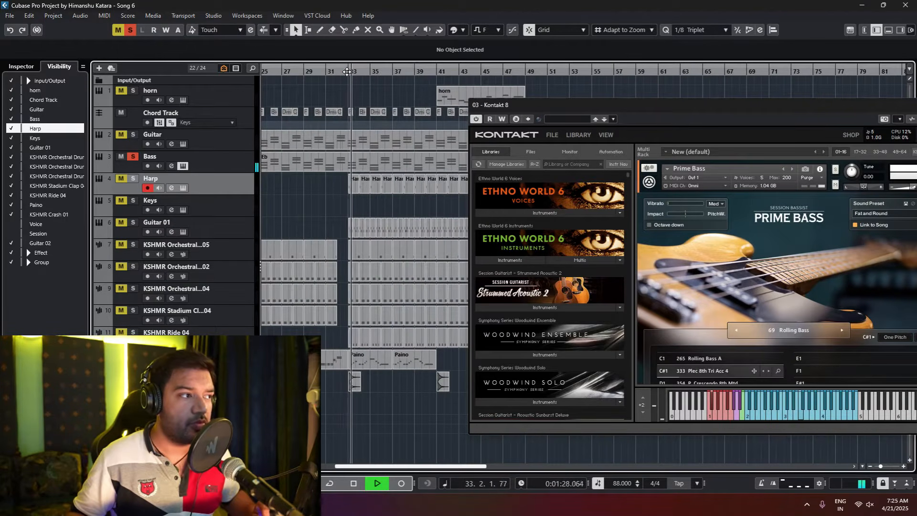
key(space)
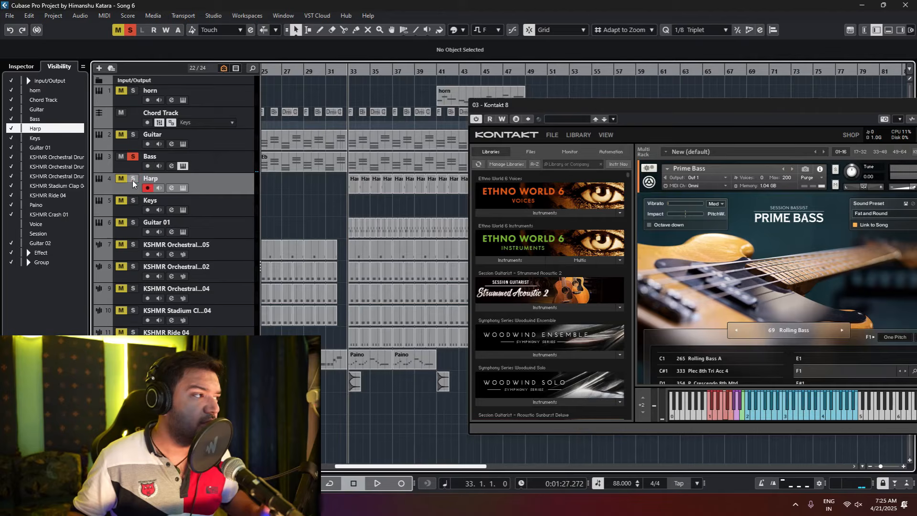
Step: Solo the Harp track, audition it from bar 33 with its Kithara instrument open, and close the instrument windows
ctrl+click(133, 180)
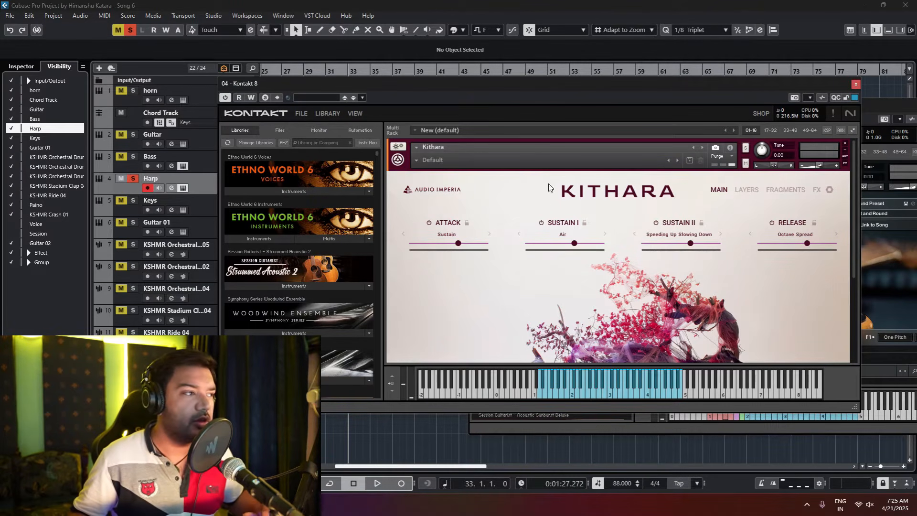
key(space)
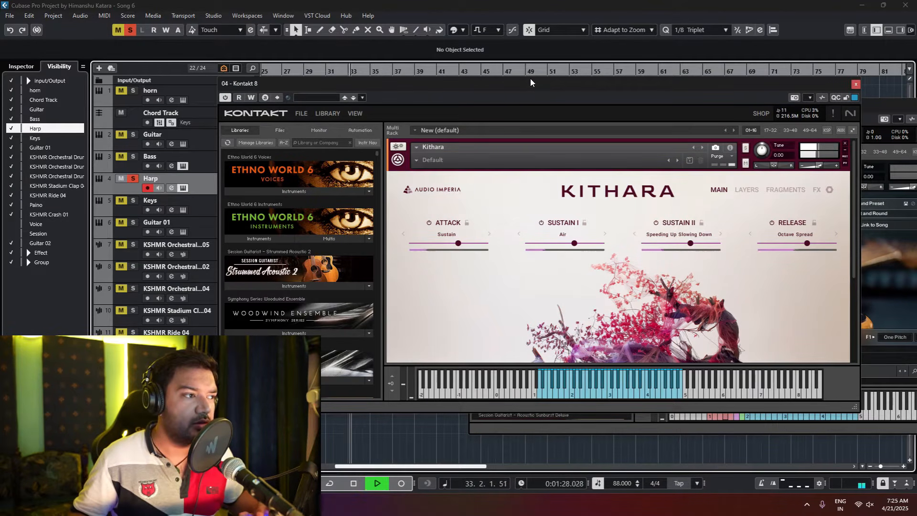
key(space)
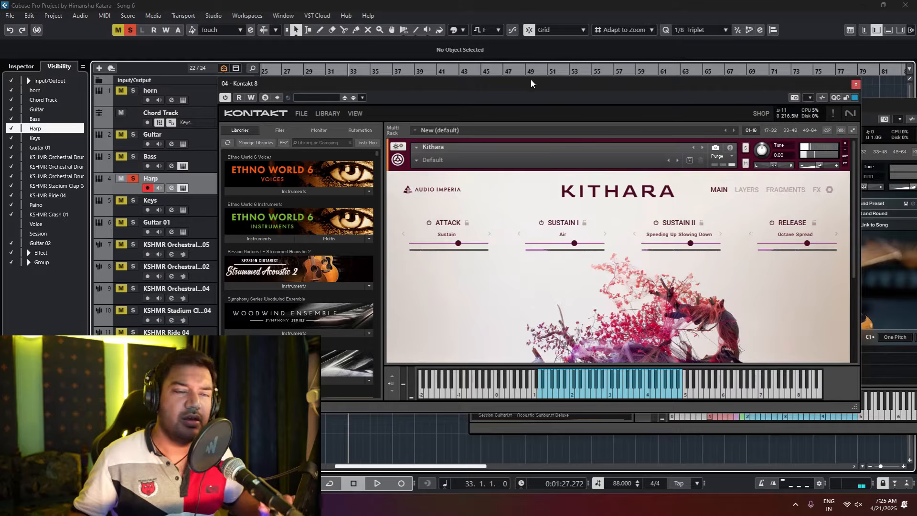
click(856, 84)
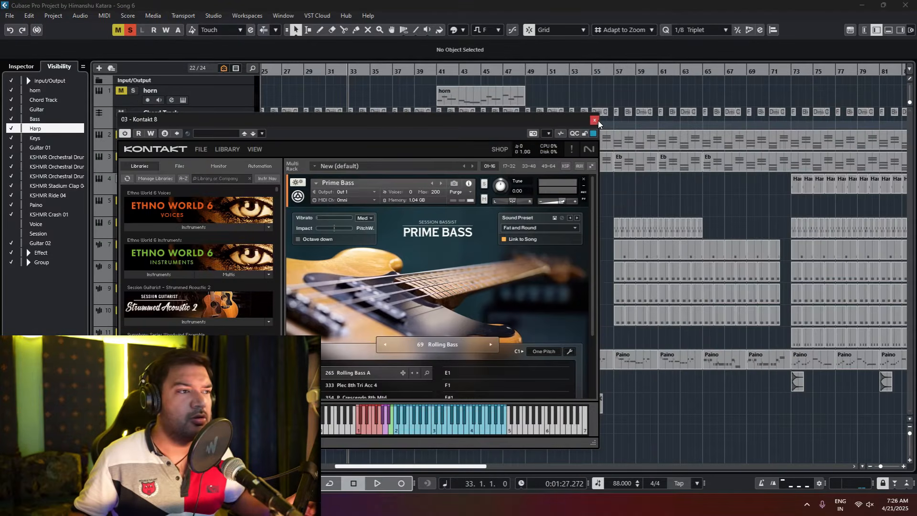
click(594, 120)
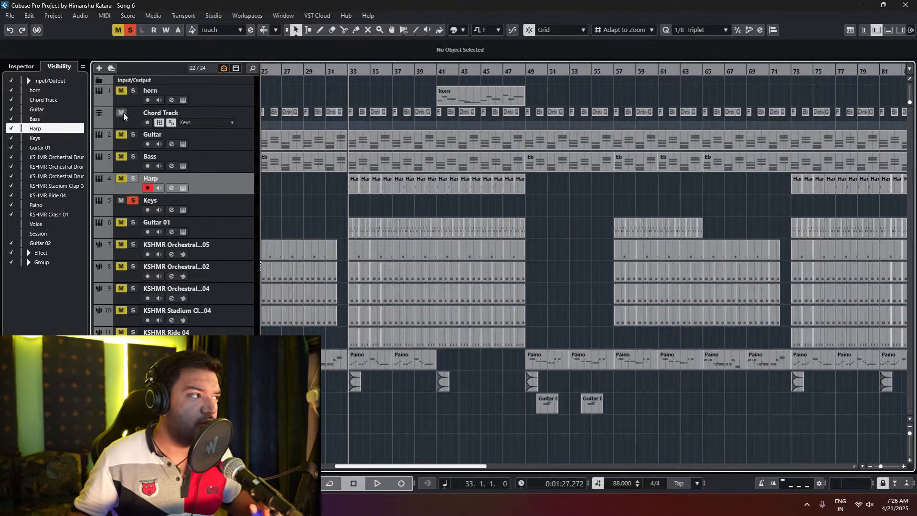
Step: Select the Chord Track, audition the soloed Keys from bar 33, and inspect the Alicias Keys instrument
click(245, 119)
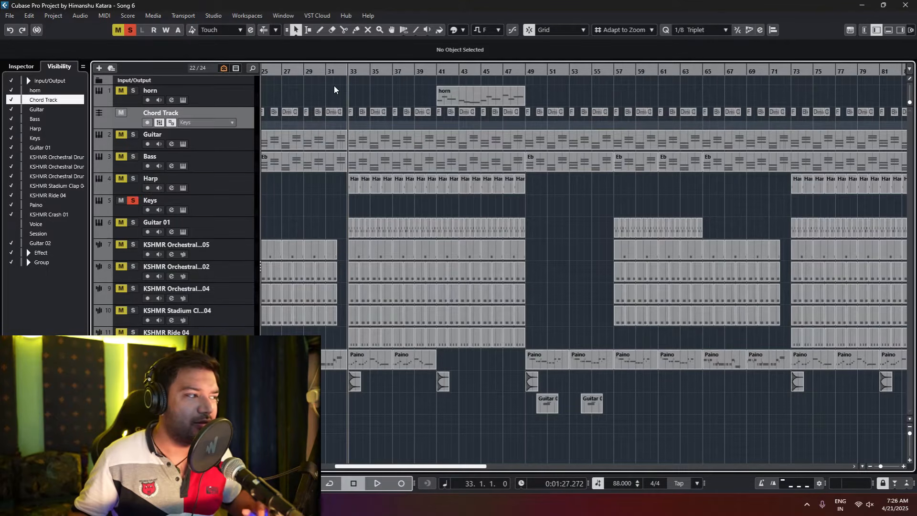
key(space)
scroll(349, 123, up, 2)
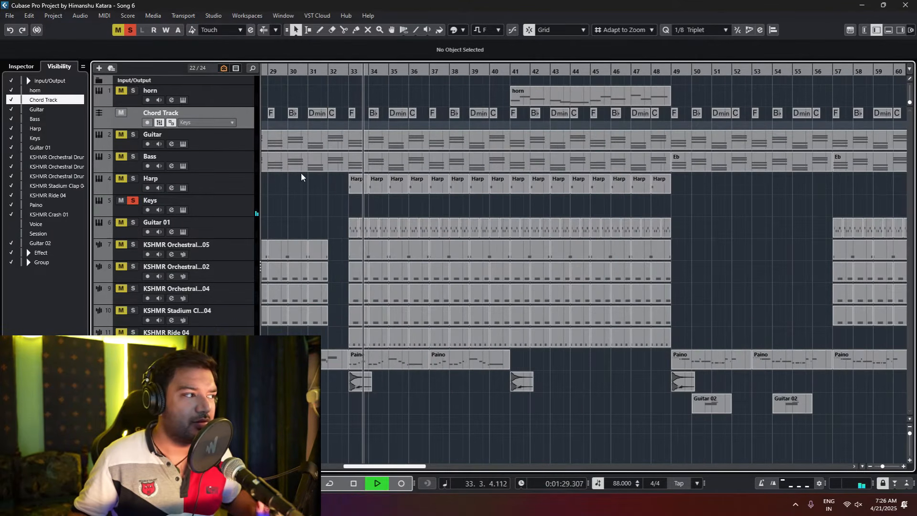
key(space)
click(184, 210)
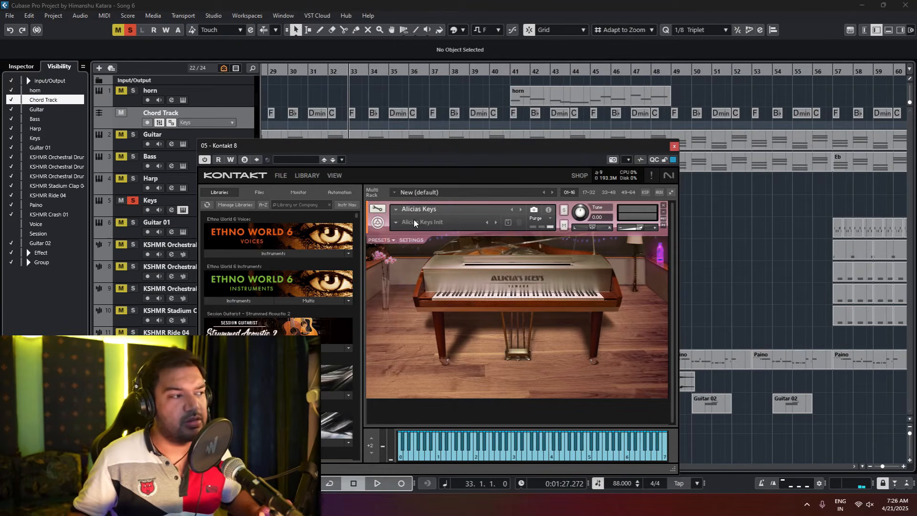
click(674, 146)
Step: Switch the solo from Keys to Guitar 01 and audition it from bar 33 with its Electric Vintage (Melody) instrument open
click(134, 200)
click(134, 222)
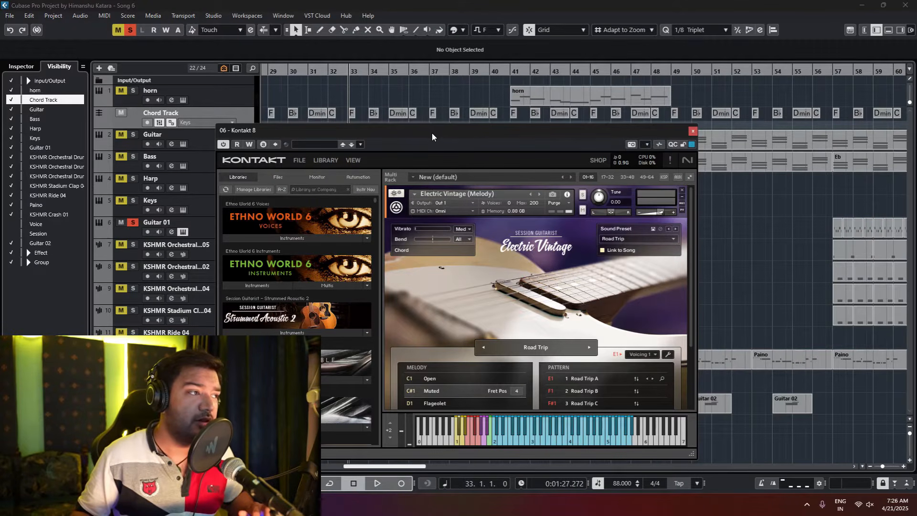
key(space)
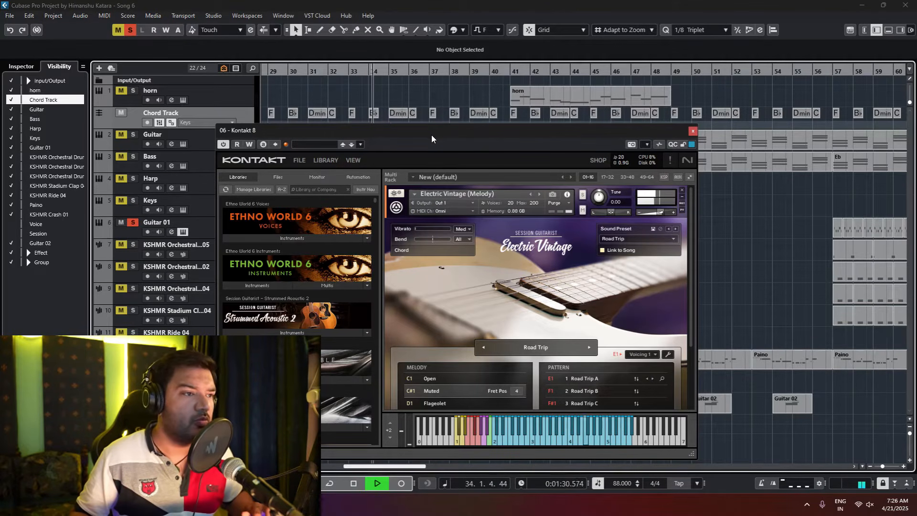
key(space)
click(692, 132)
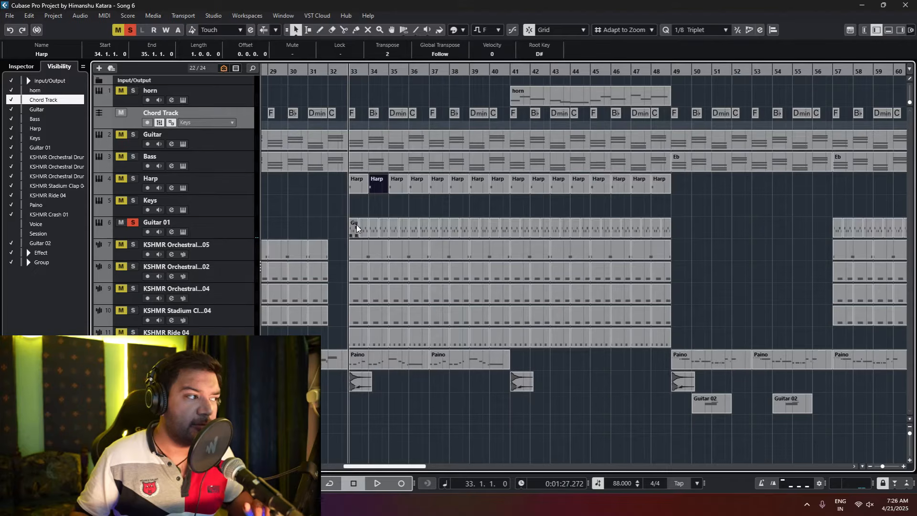
Step: Examine the notes of the Guitar 01 event at bar 33 up close in the Key Editor, then close it
double_click(353, 229)
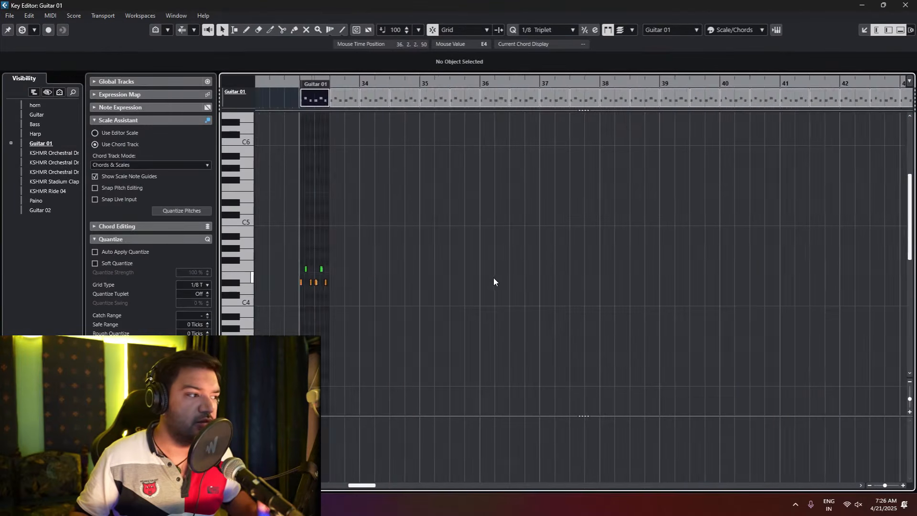
scroll(463, 300, up, 5)
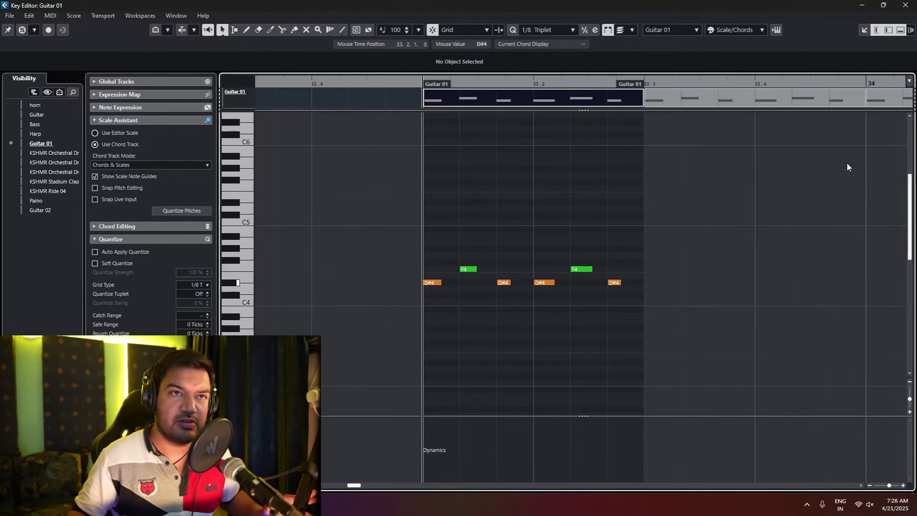
click(906, 6)
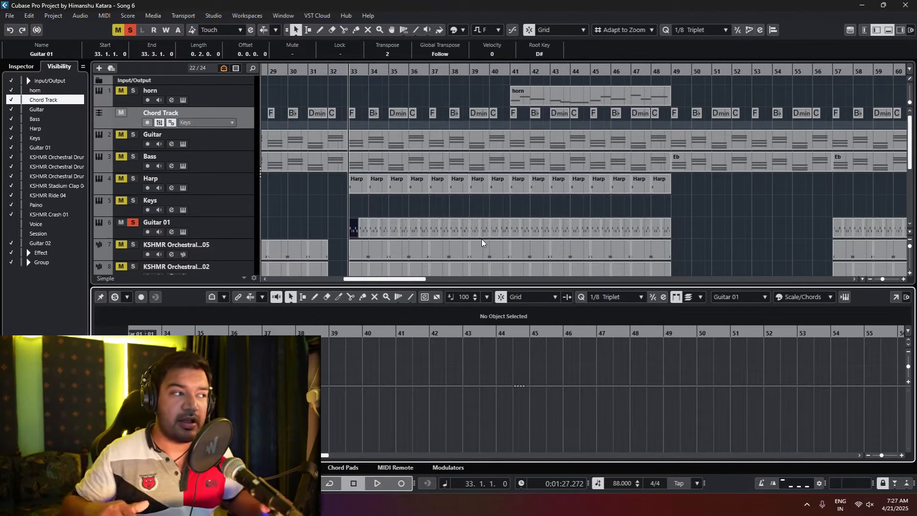
Step: Select the long event on the Guitar track to view its notes in the lower editor
click(410, 135)
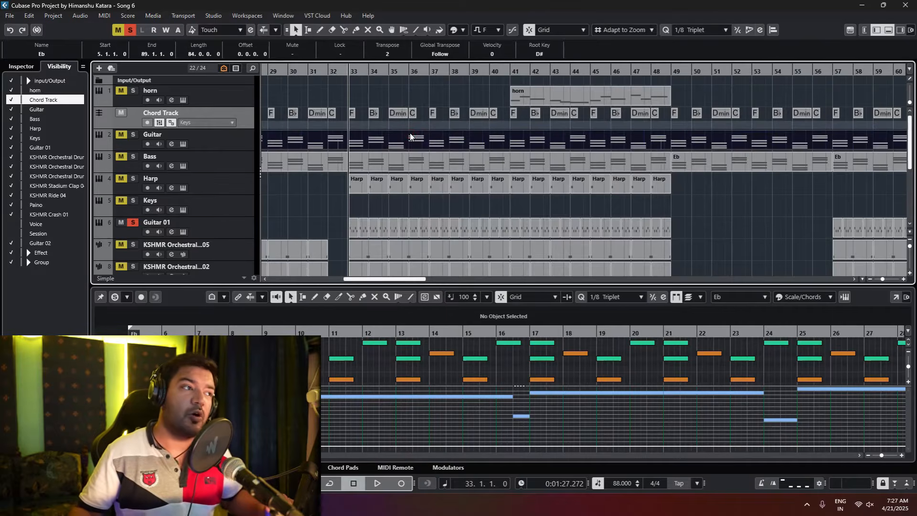
Step: Compare the F and B♭ chords at bars 33 and 34 of the Chord Track with the Guitar 01 events beneath them
click(354, 111)
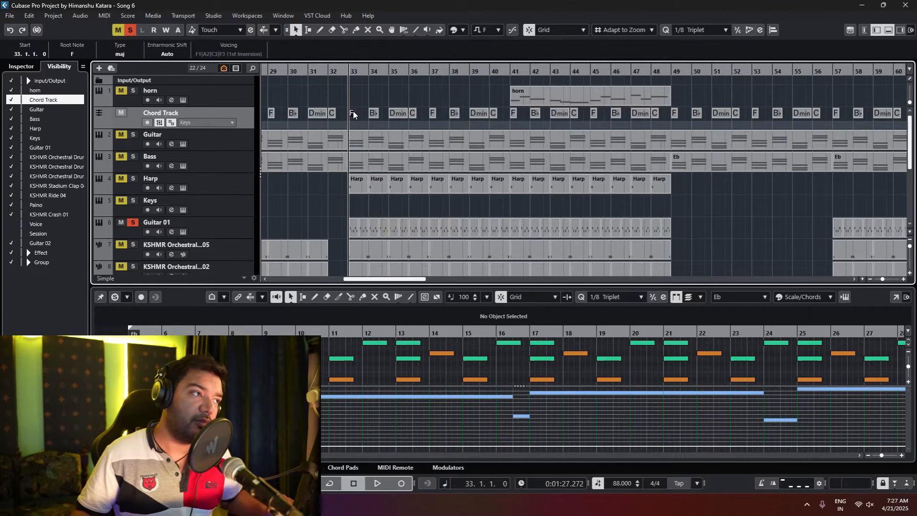
click(351, 231)
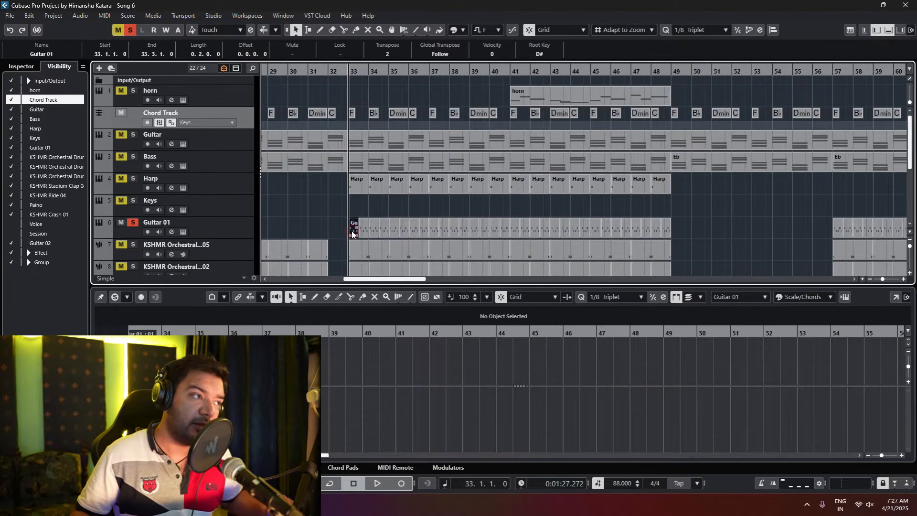
click(372, 113)
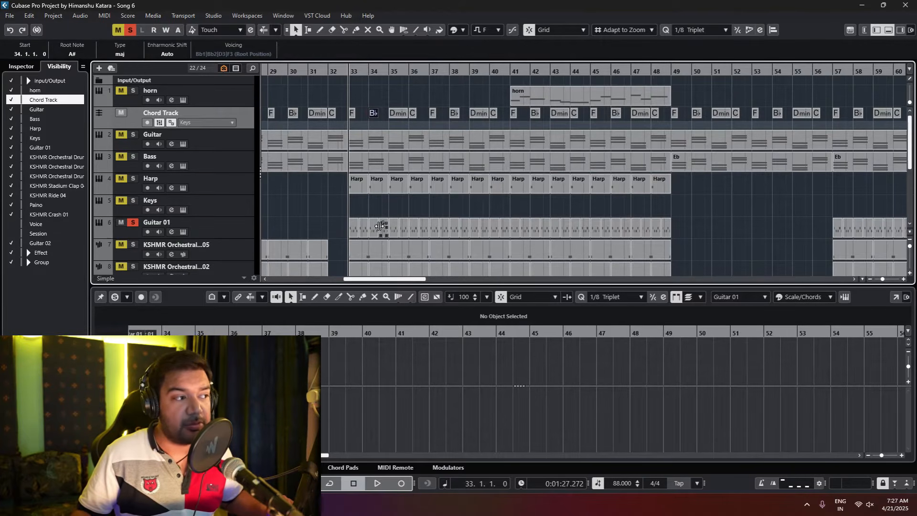
click(373, 231)
scroll(357, 205, up, 3)
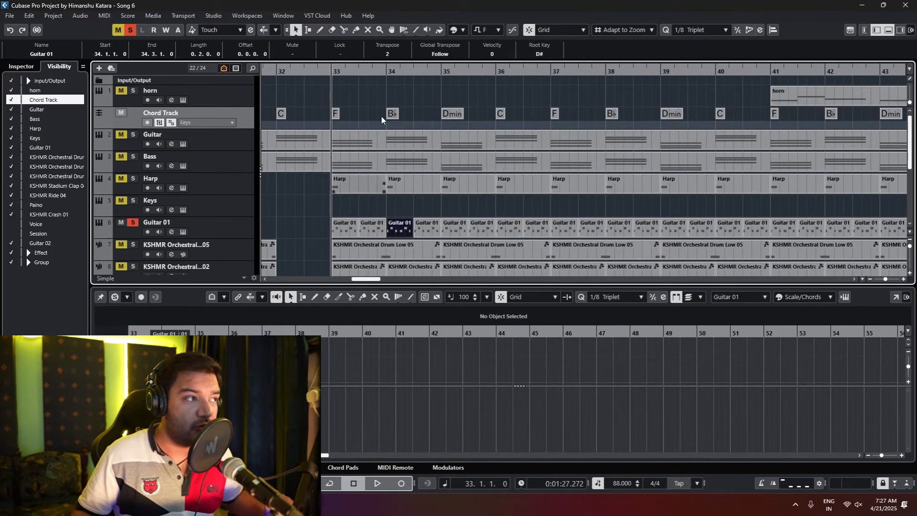
Step: Solo Guitar and Harp along with Guitar 01 and audition the three parts together from bar 34
click(385, 71)
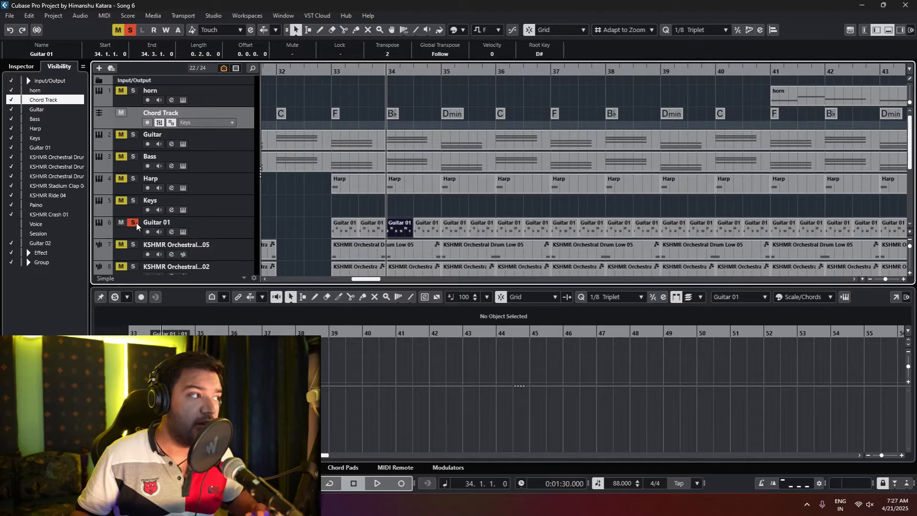
click(133, 134)
click(133, 178)
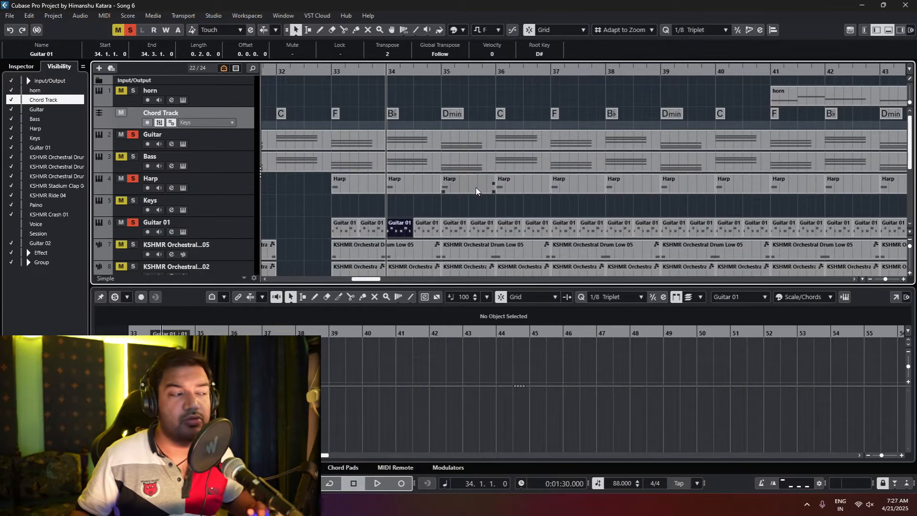
key(space)
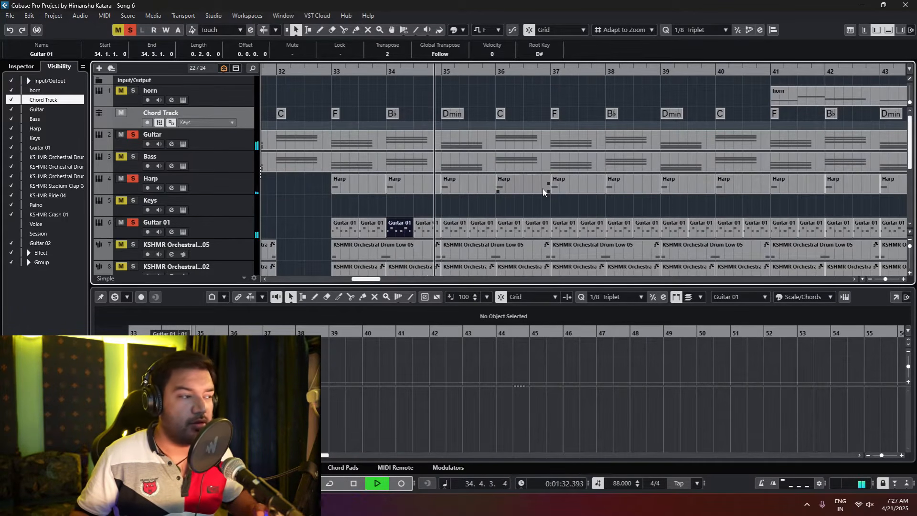
key(space)
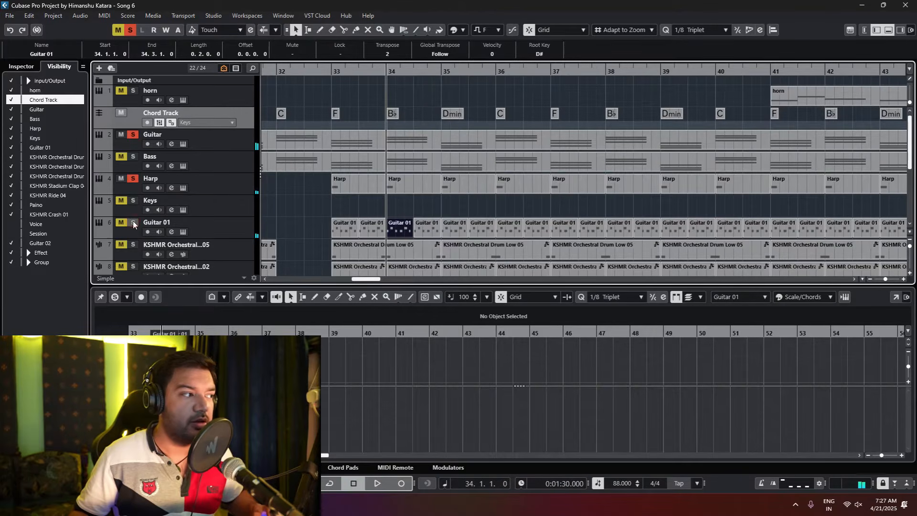
Step: Audition Guitar and Harp from bar 34 without Guitar 01, and turn off the Harp and Guitar solos
key(space)
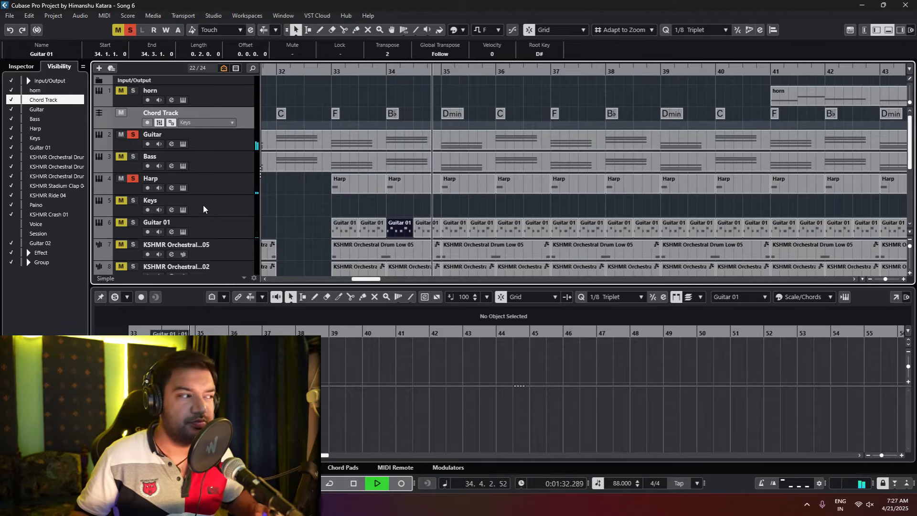
key(space)
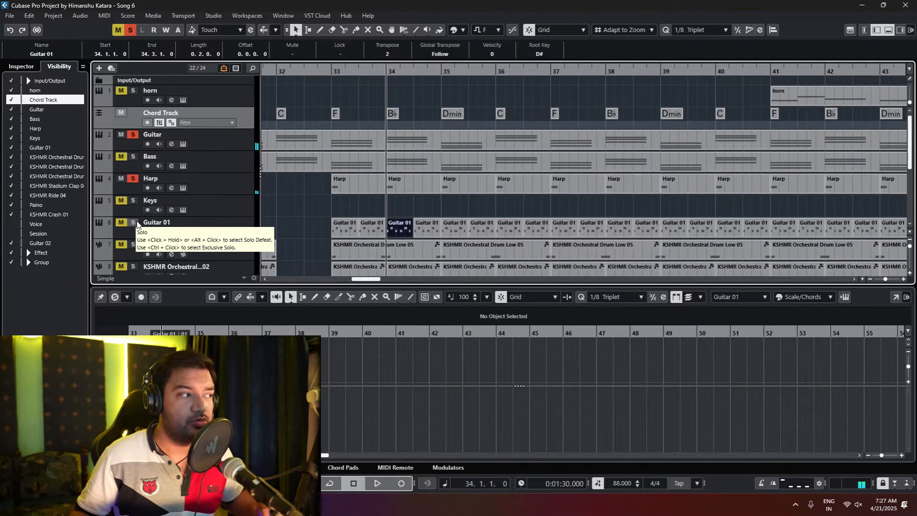
click(135, 182)
click(135, 135)
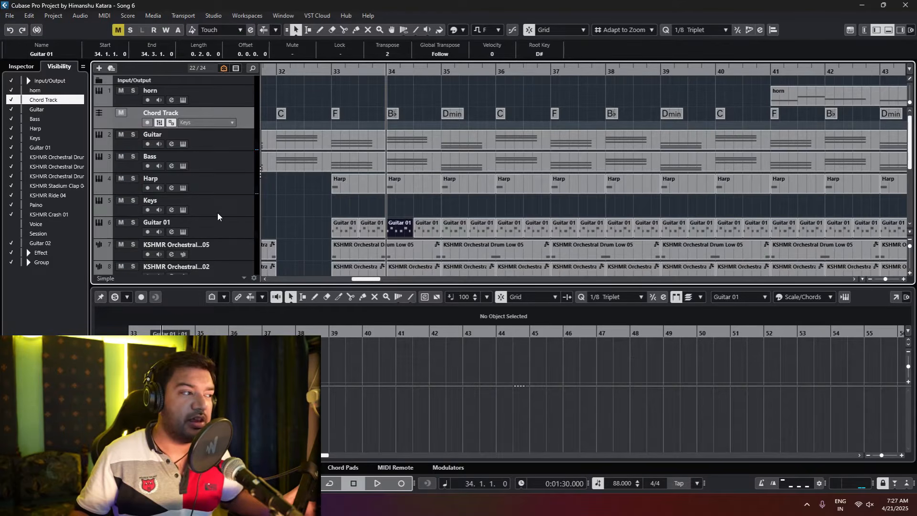
Step: Hide the lower editor and widen the arrangement view to show the drum, Paino and crash tracks
scroll(218, 212, down, 3)
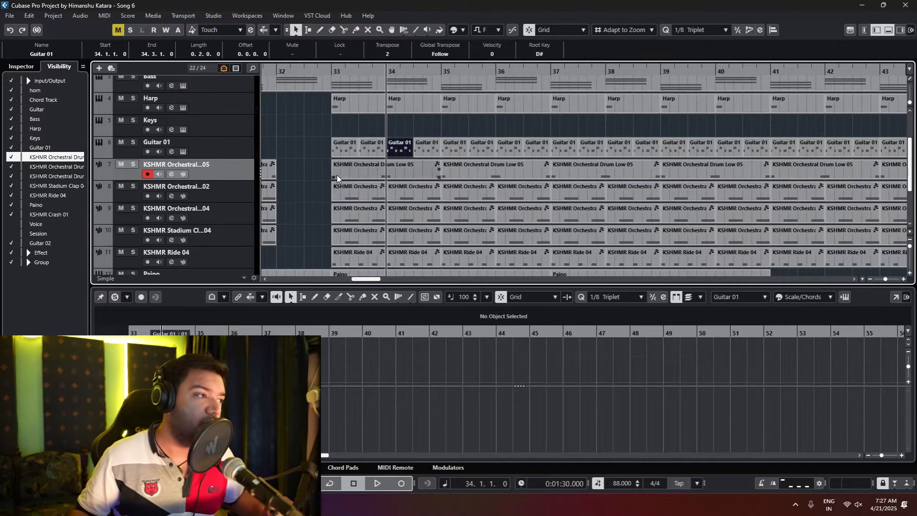
scroll(345, 194, down, 3)
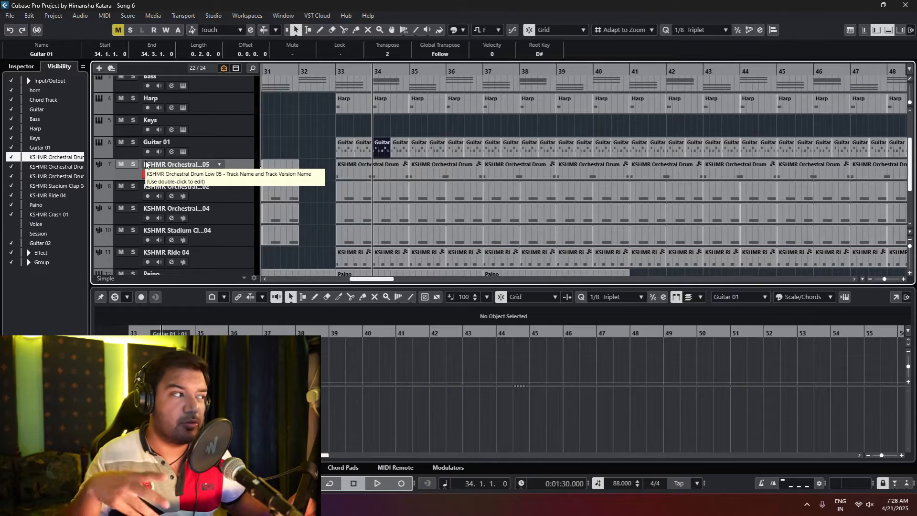
click(399, 150)
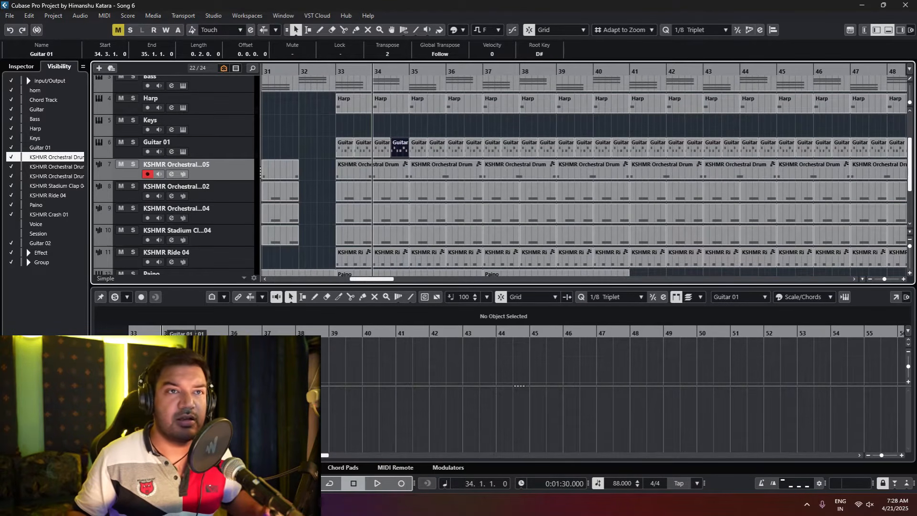
click(889, 30)
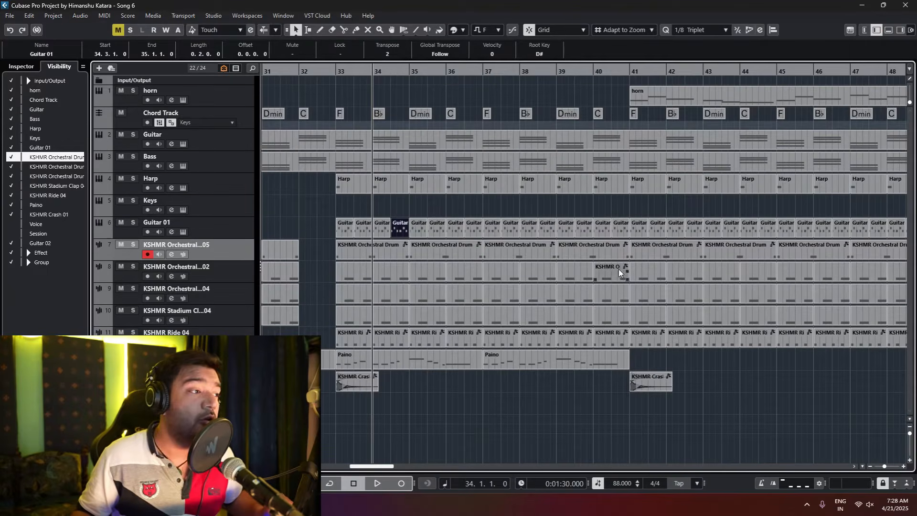
key(g)
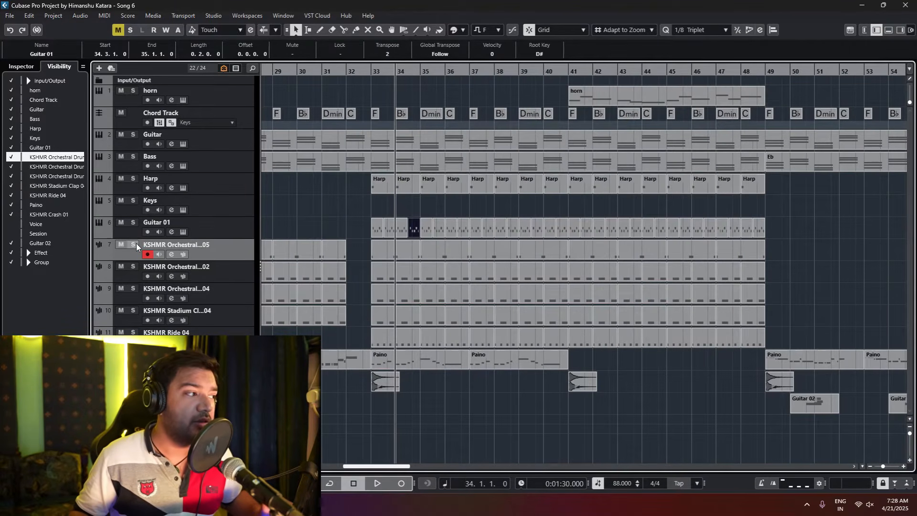
Step: Solo the KSHMR Orchestral Drum Low 05 track, set the playhead to bar 33, and open its bar 33 event in a separate Key Editor window
click(134, 244)
scroll(360, 290, up, 3)
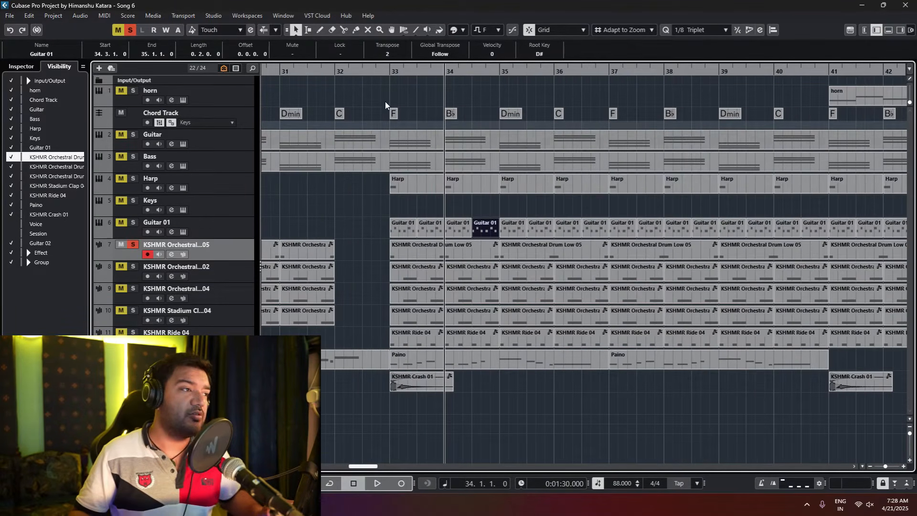
click(386, 72)
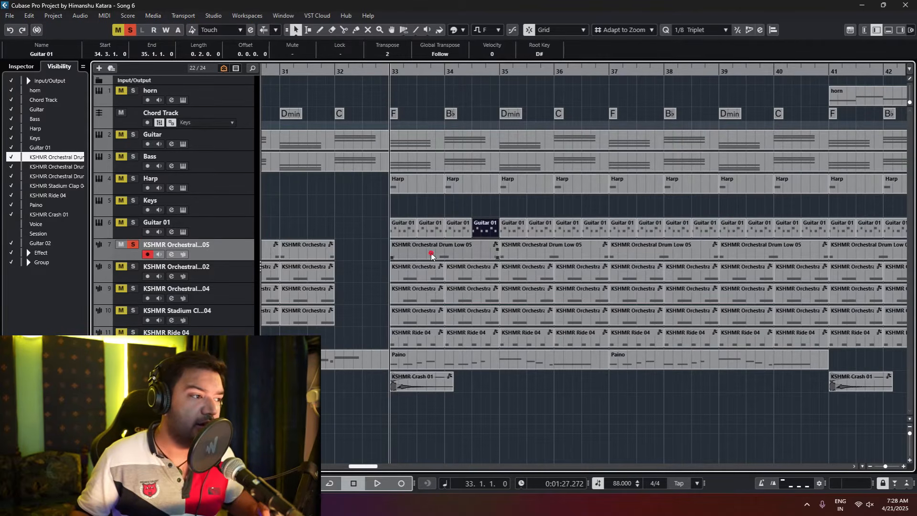
double_click(432, 254)
click(896, 297)
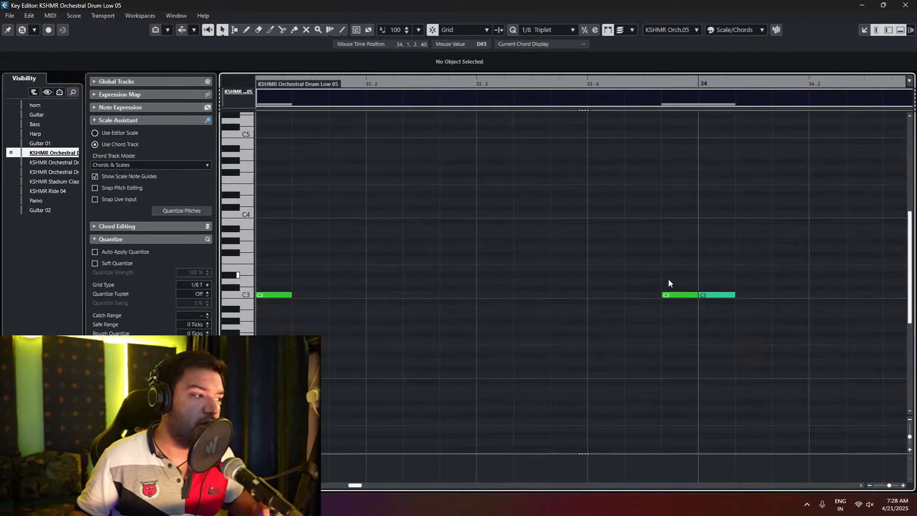
Step: Audition the soloed Orchestral Drum Low 05 notes from bar 33 in the Key Editor
scroll(702, 289, down, 2)
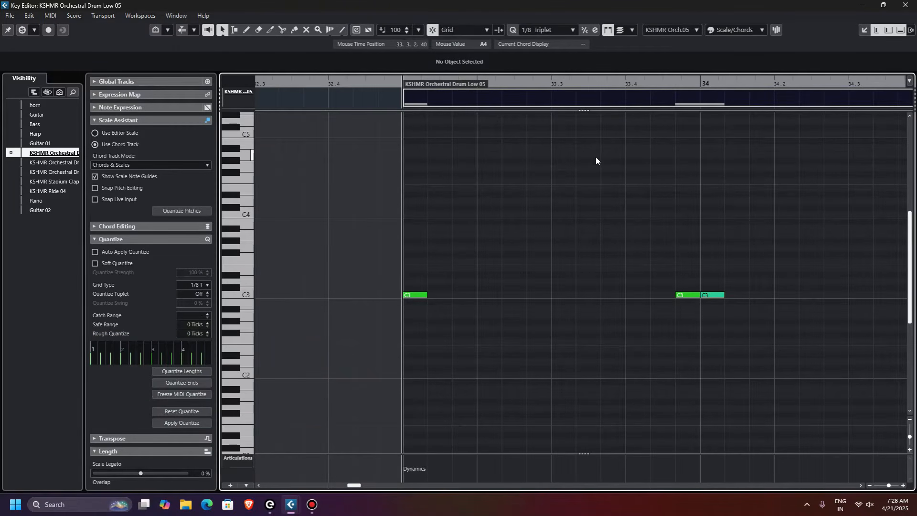
key(space)
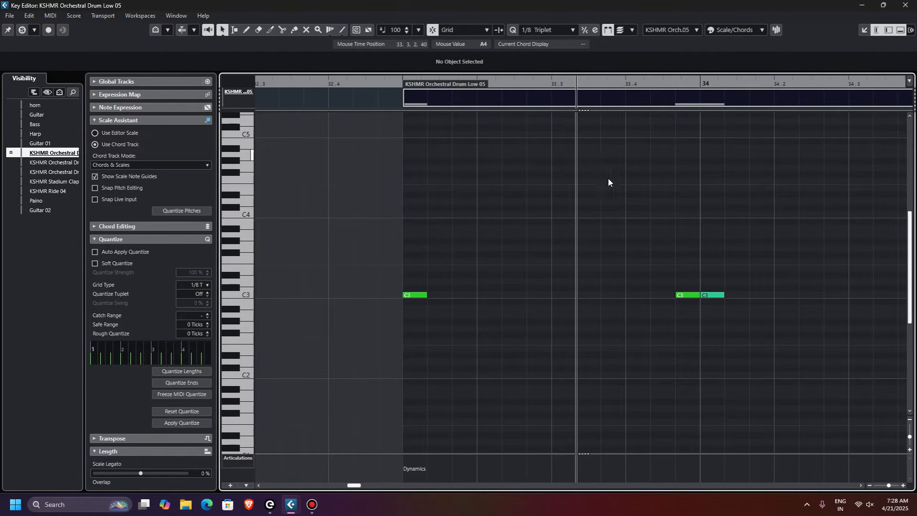
key(space)
Step: Switch the controller lane from Articulations/Dynamics to Velocity and enlarge the lane
right_click(244, 458)
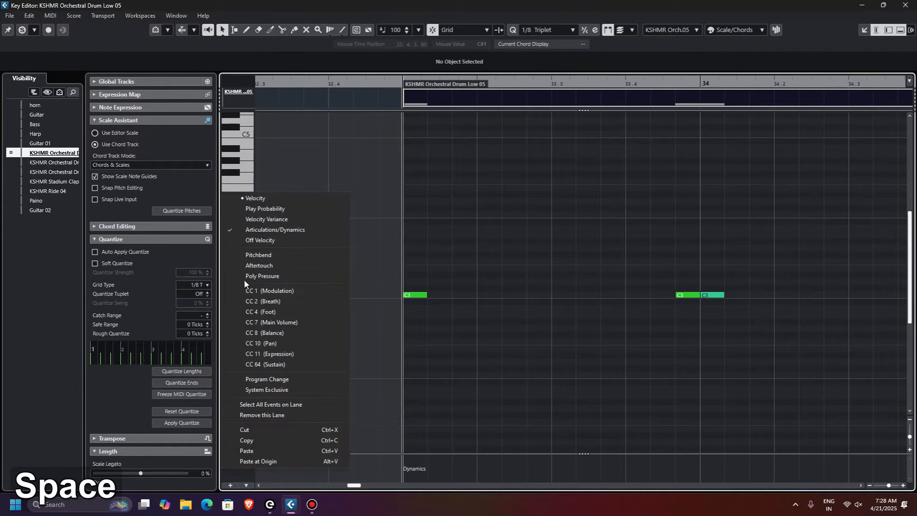
click(266, 198)
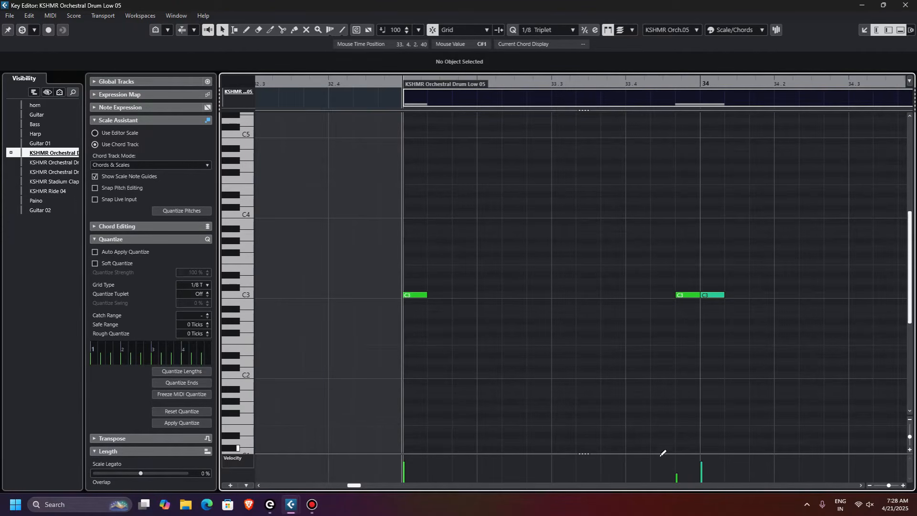
drag(660, 454, 673, 312)
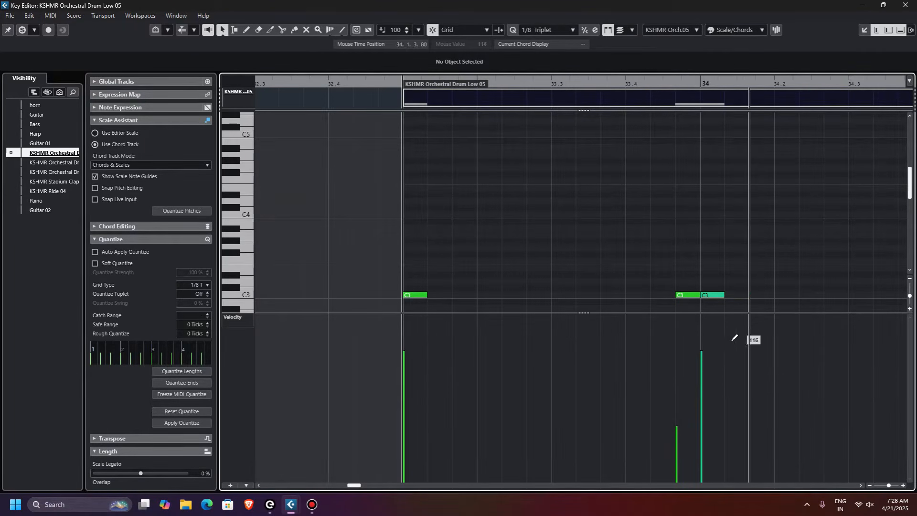
Step: Audition the drum notes from bar 33 and examine their pattern and velocities across bars 33 and 34
key(space)
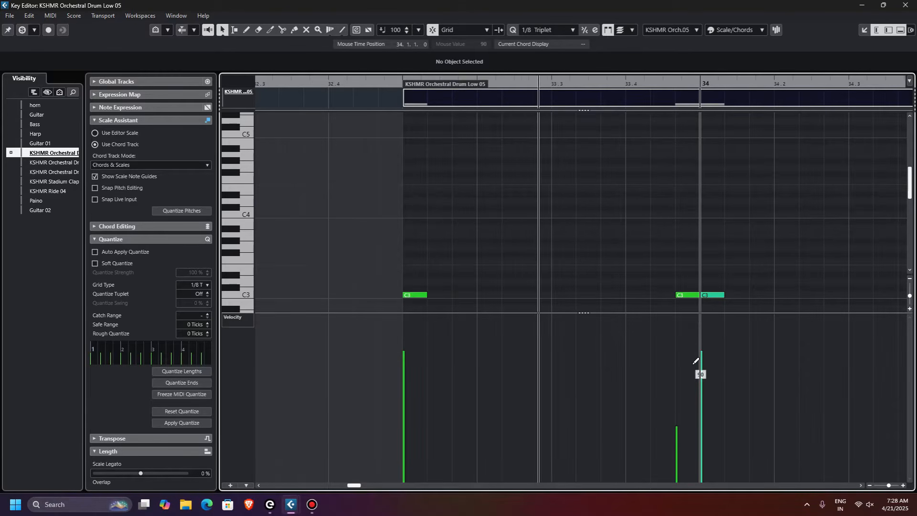
key(space)
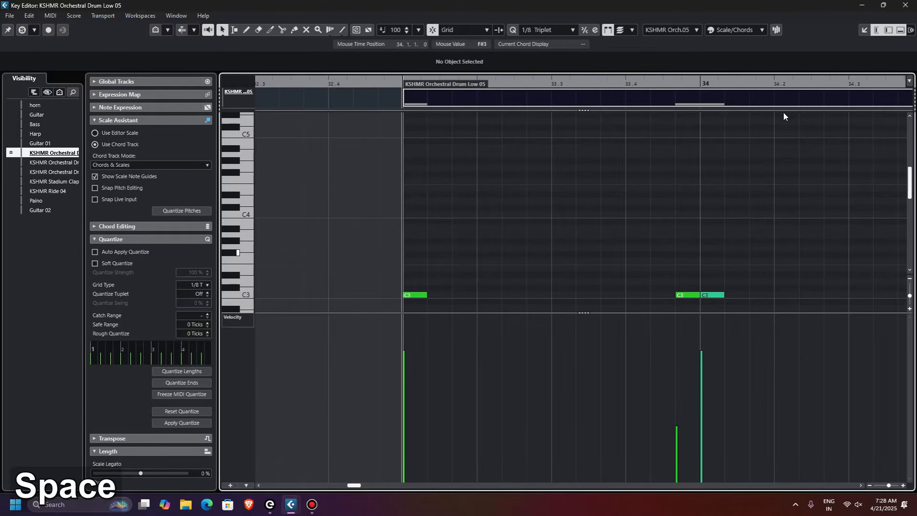
scroll(669, 220, down, 3)
scroll(589, 225, down, 6)
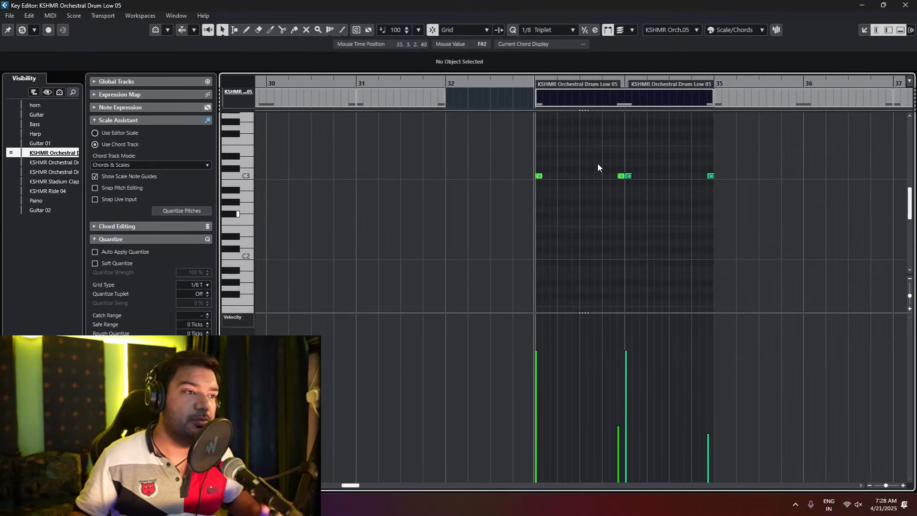
scroll(569, 228, up, 1)
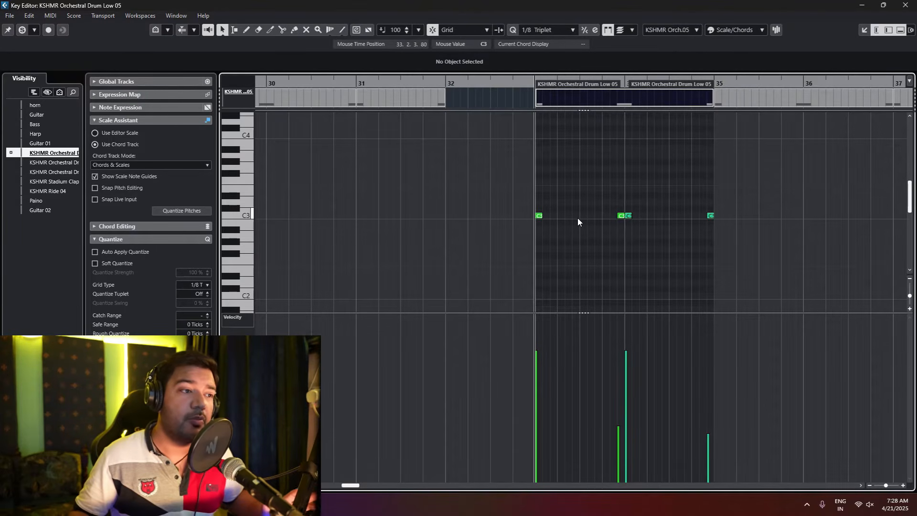